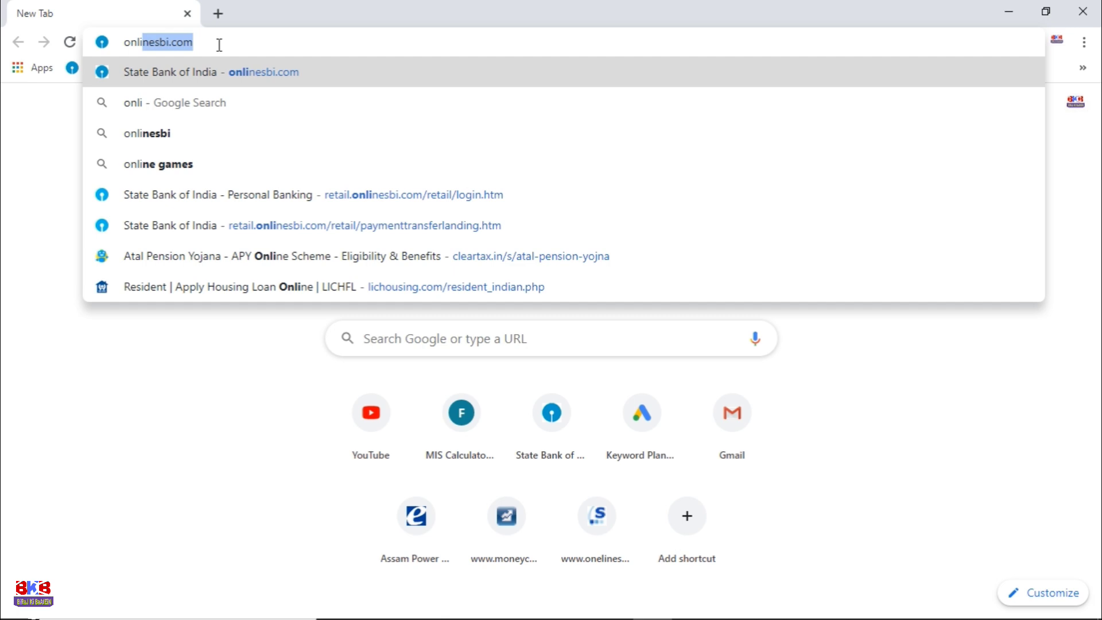
Step: Go to onlinesbi.com and reach the Personal Banking login form via CONTINUE TO LOGIN
left_click(225, 73)
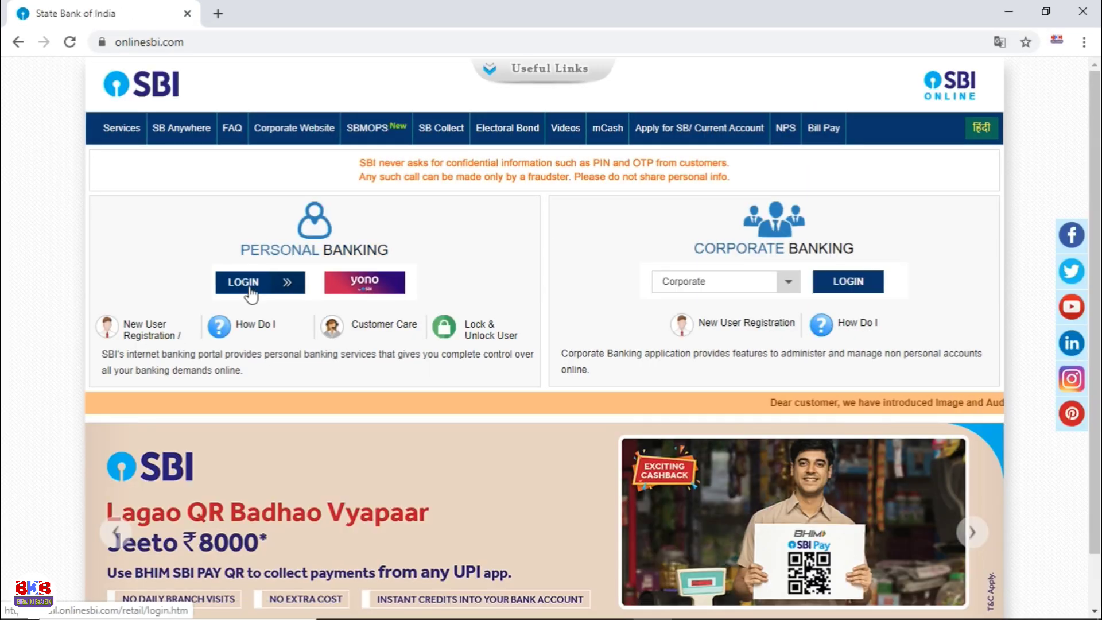
left_click(250, 287)
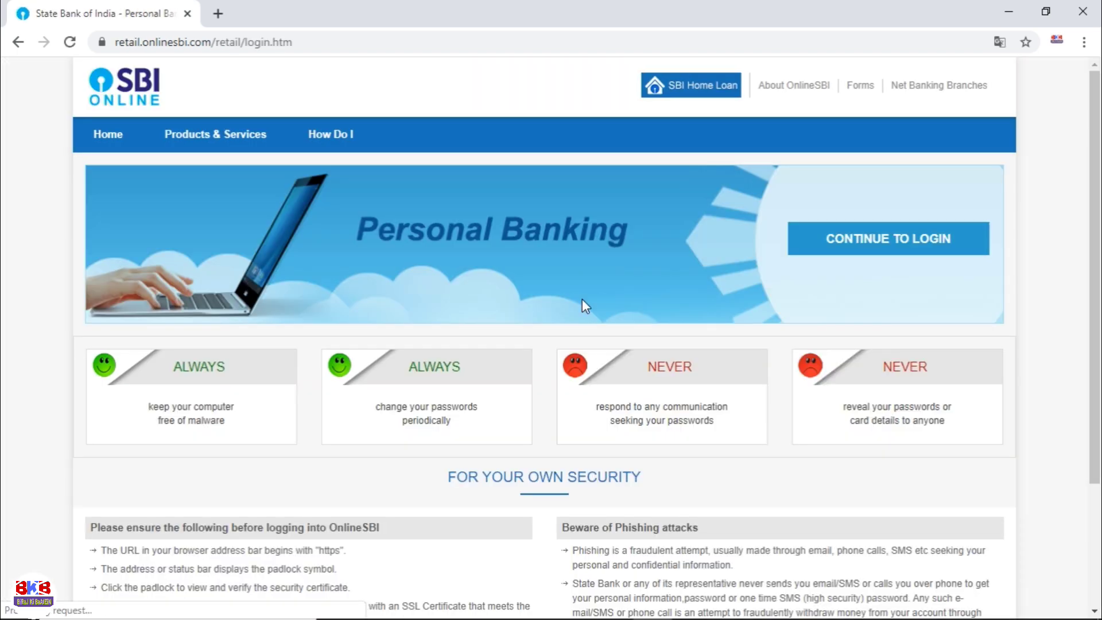
left_click(849, 239)
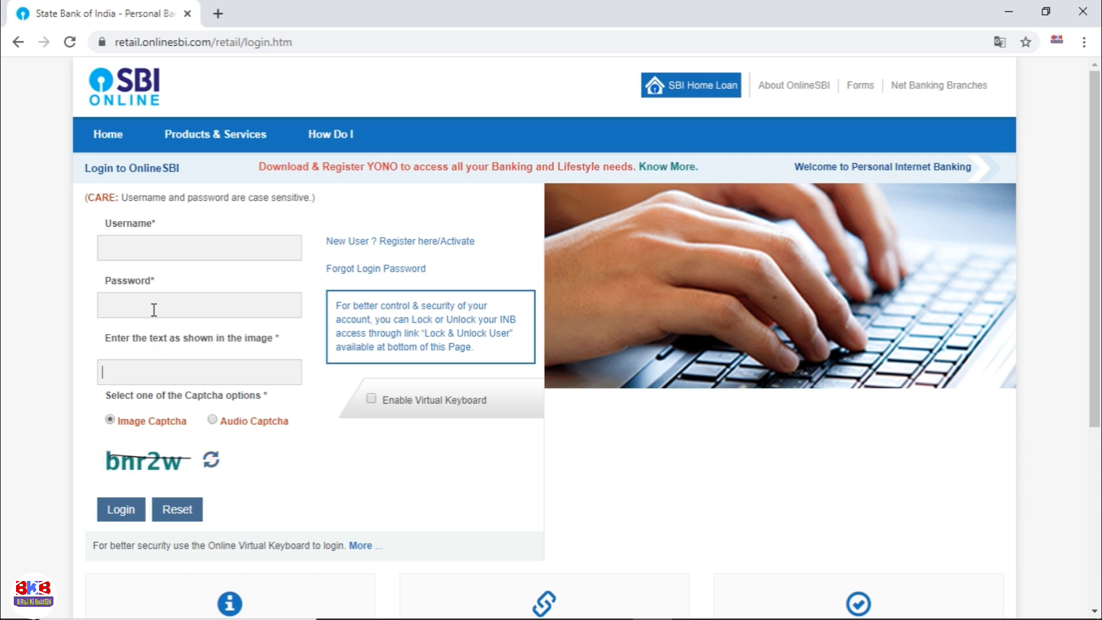
Step: Fill in the username and the captcha text, then log in to see Account Summary
left_click(161, 247)
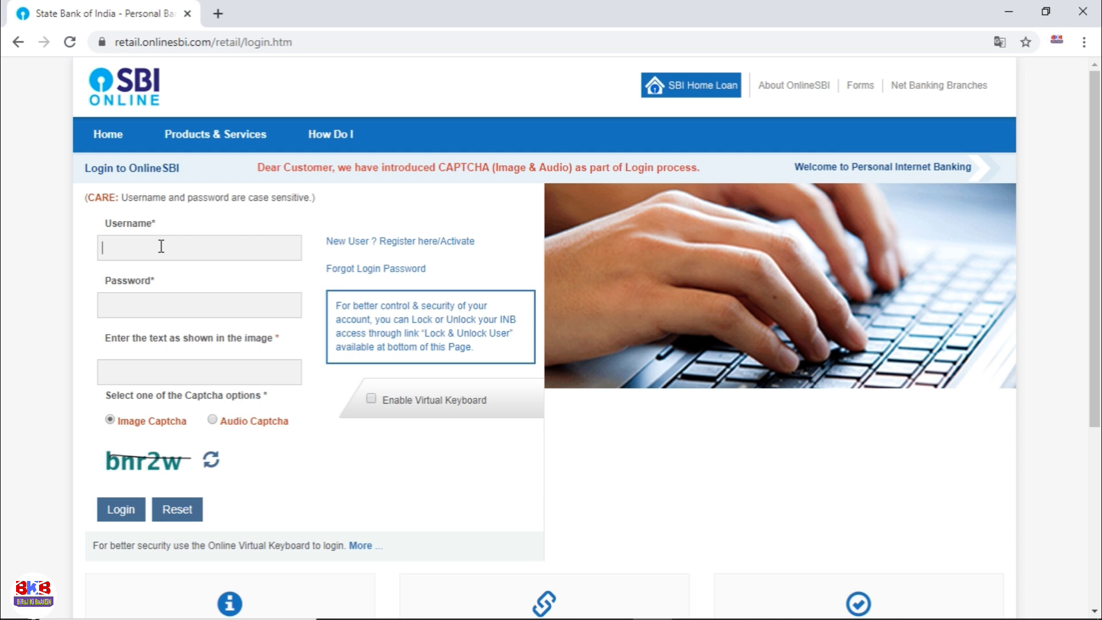
left_click(134, 373)
type("bnr2w")
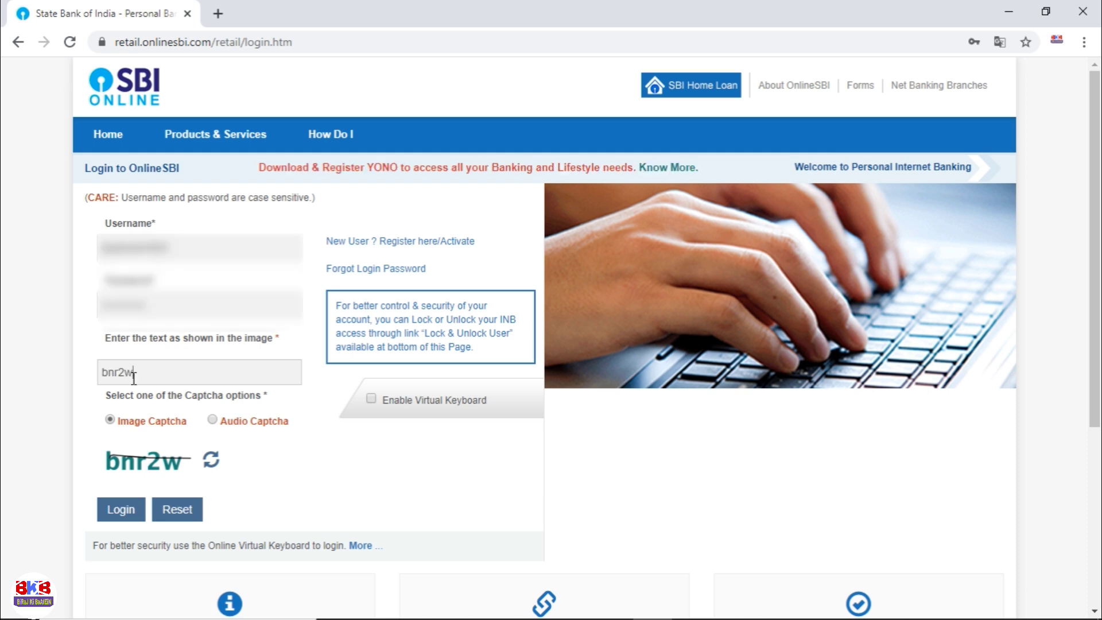
left_click(126, 510)
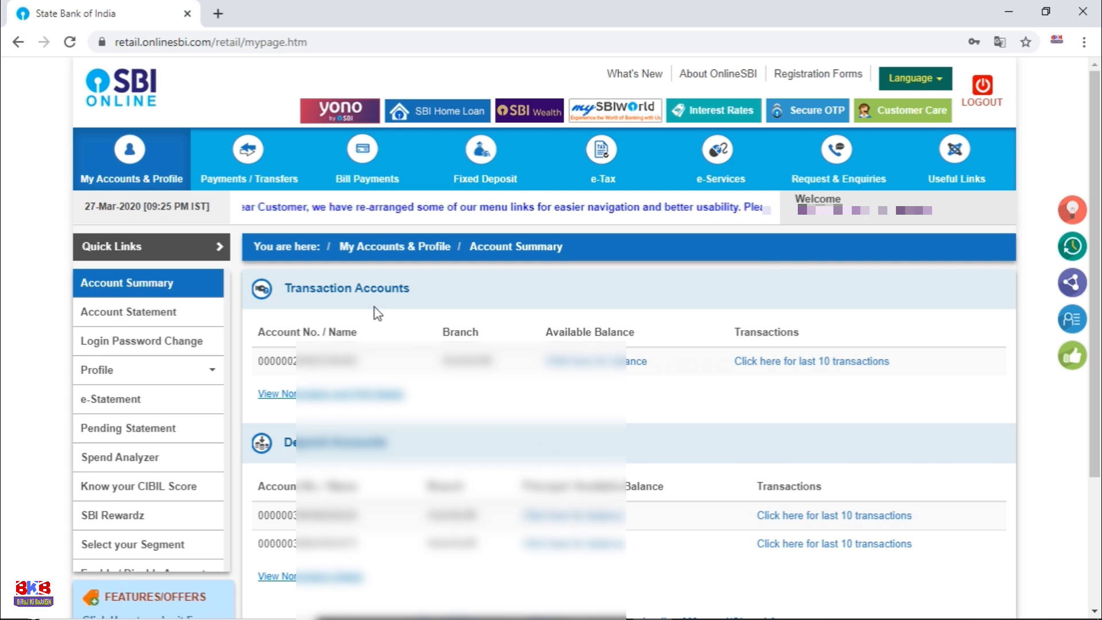
Step: Load the Payments / Transfers landing page showing Quick Transfer and Other Bank Transfer options
left_click(249, 180)
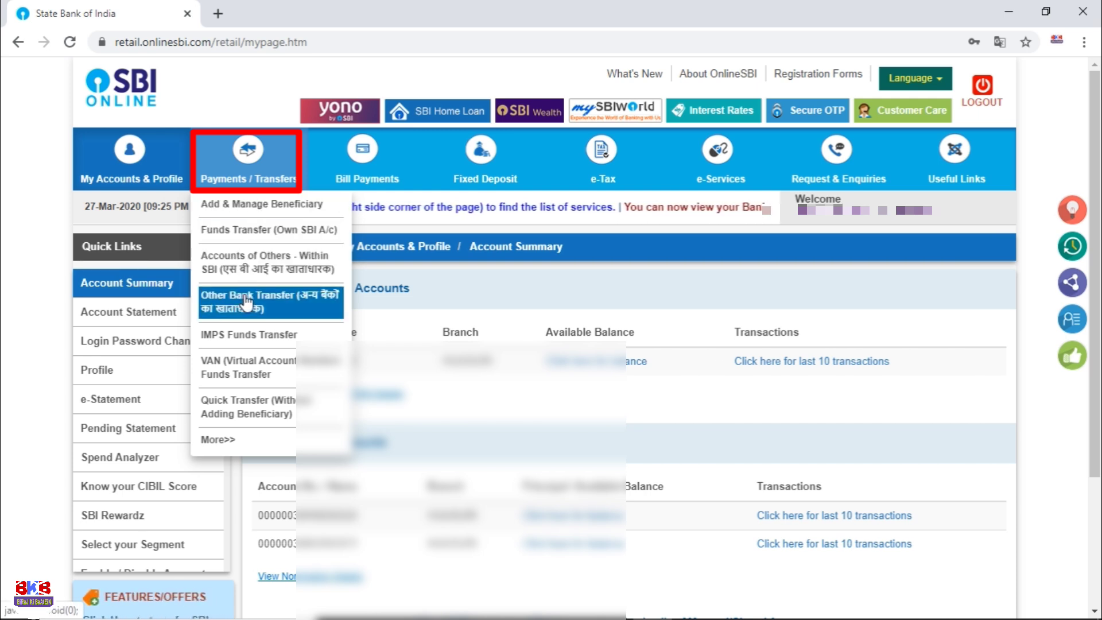
left_click(251, 158)
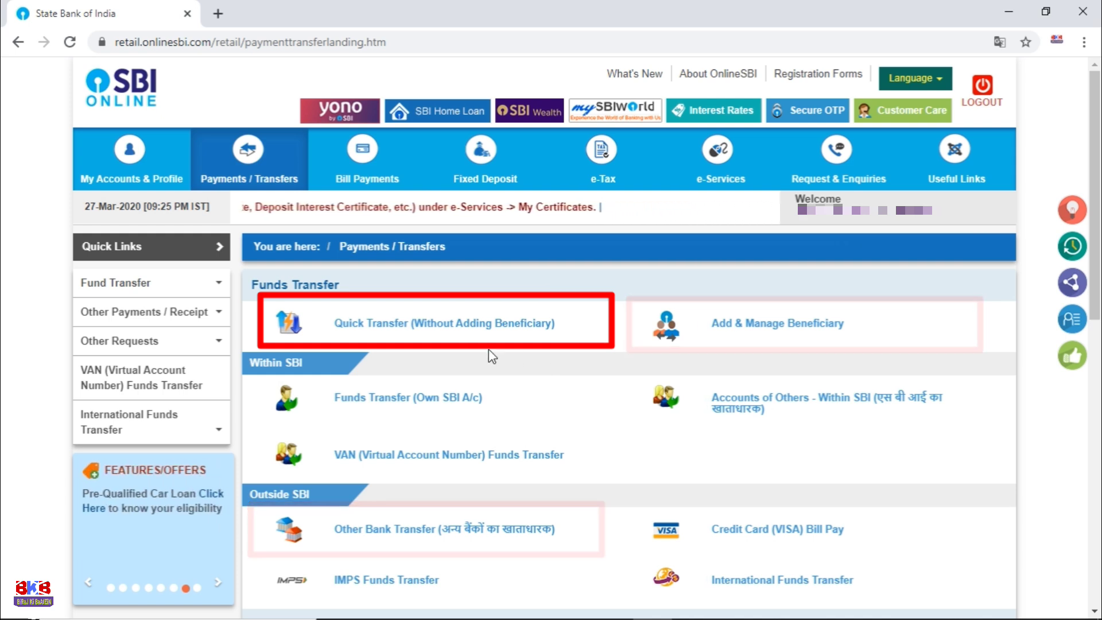
Step: Open Quick Transfer (Without Adding Beneficiary), visit the beneficiary fields, and select Other Bank Transfer
left_click(467, 324)
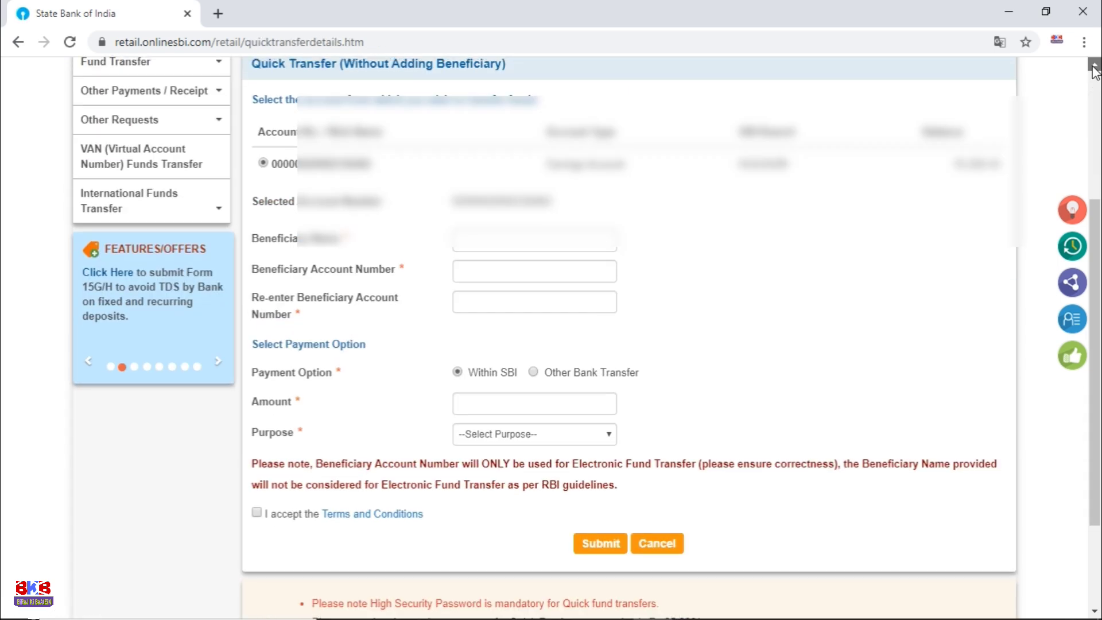
left_click(1094, 67)
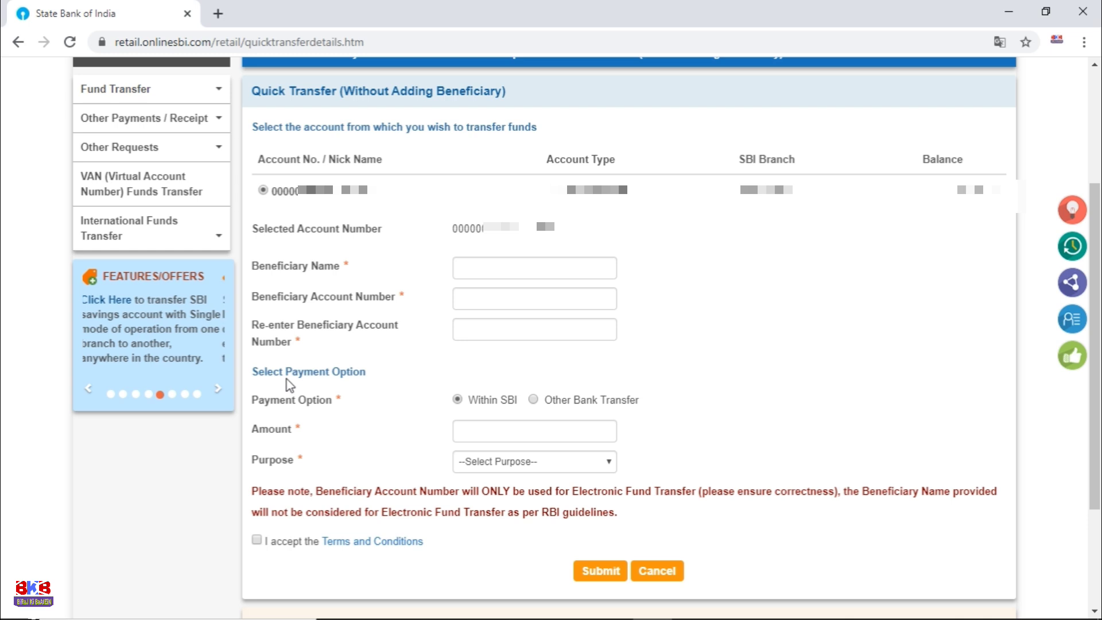
left_click(486, 267)
left_click(480, 292)
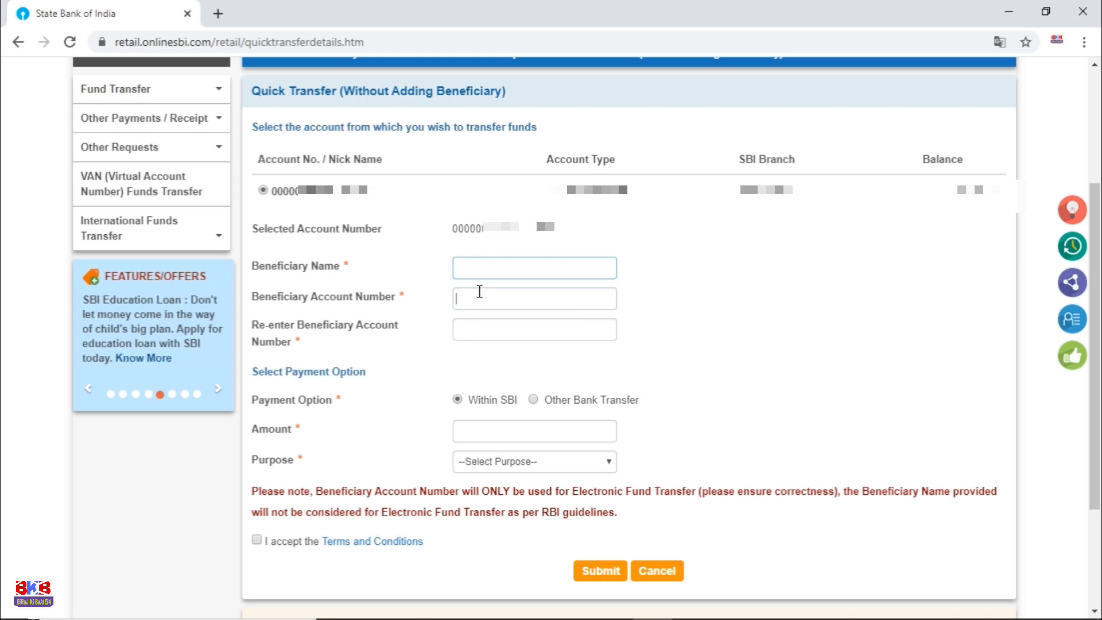
left_click(477, 322)
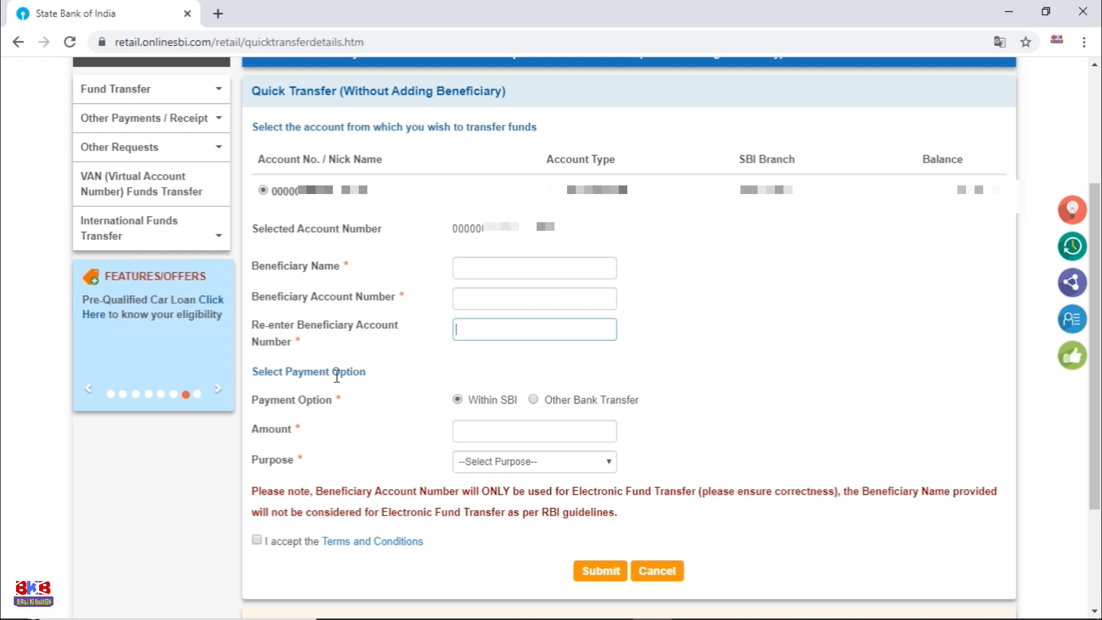
left_click(533, 400)
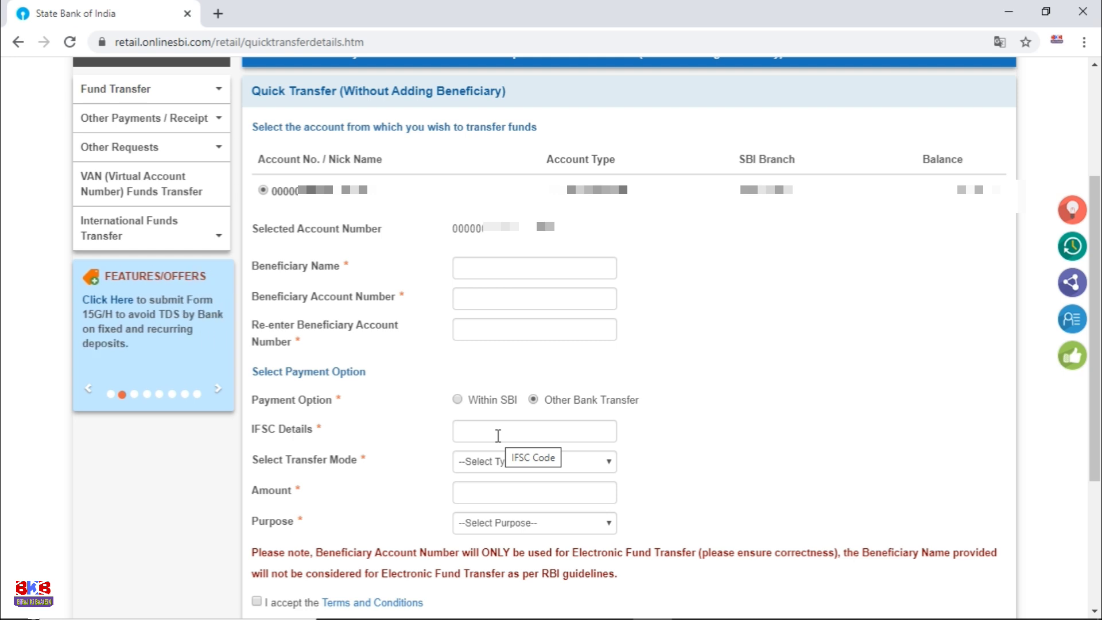
Step: Visit the IFSC Details field and select NEFT as the transfer mode
left_click(499, 436)
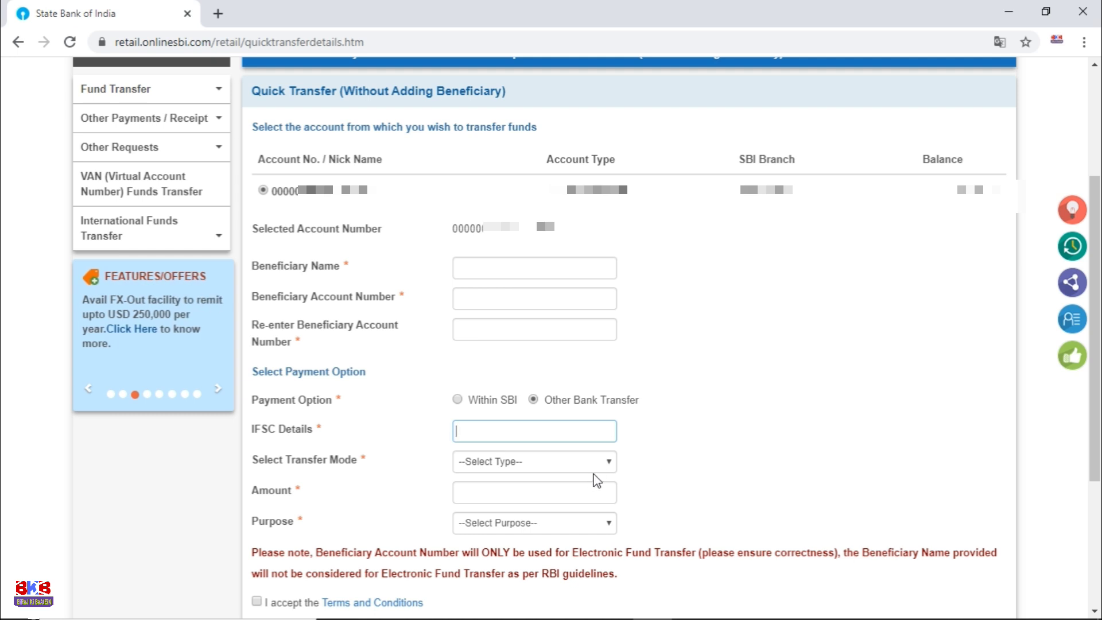
left_click(612, 461)
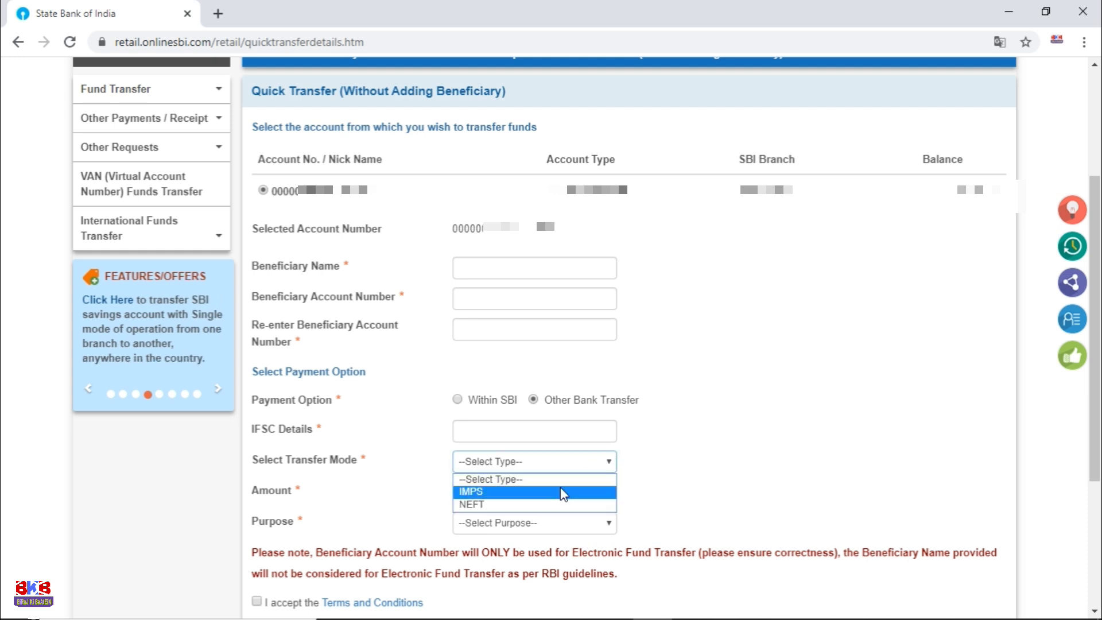
left_click(538, 506)
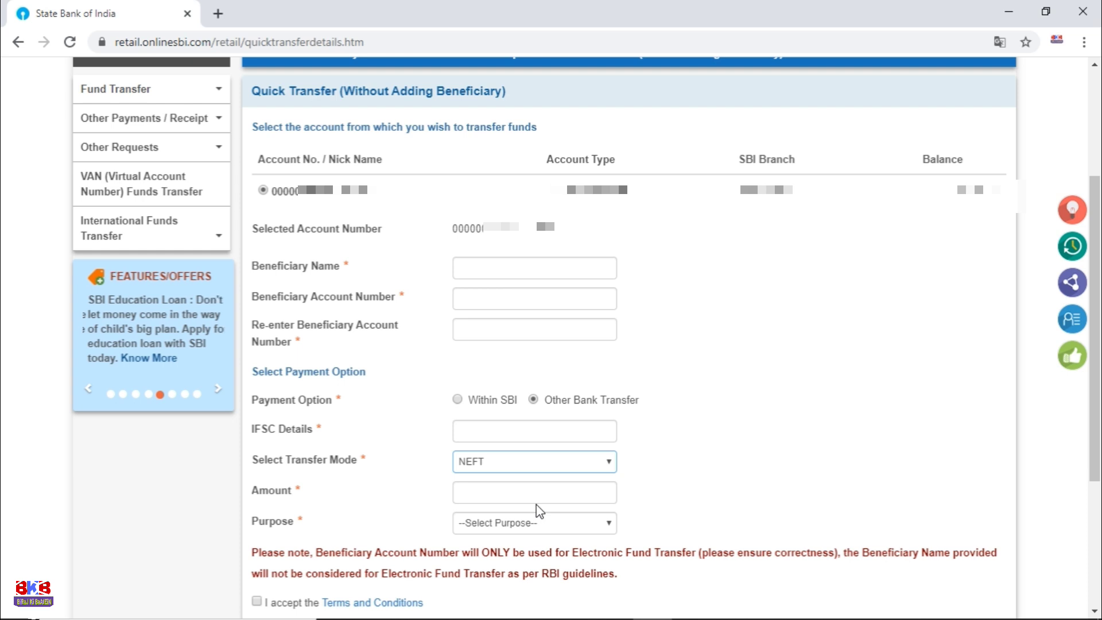
Step: Set the transfer purpose to Others and focus its extra description box
left_click(591, 493)
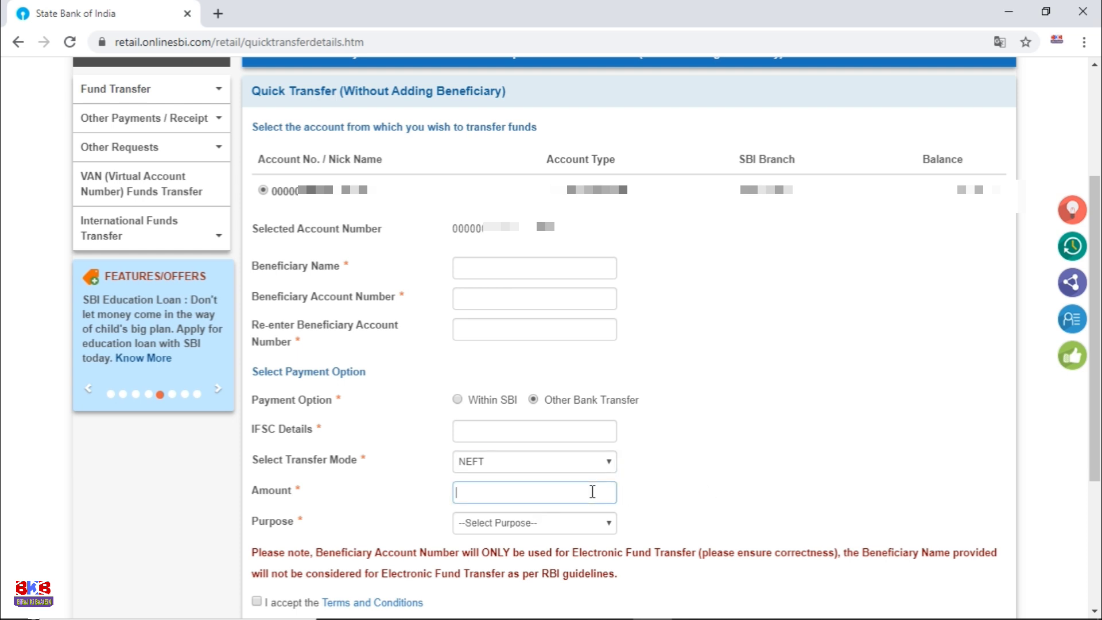
left_click(593, 523)
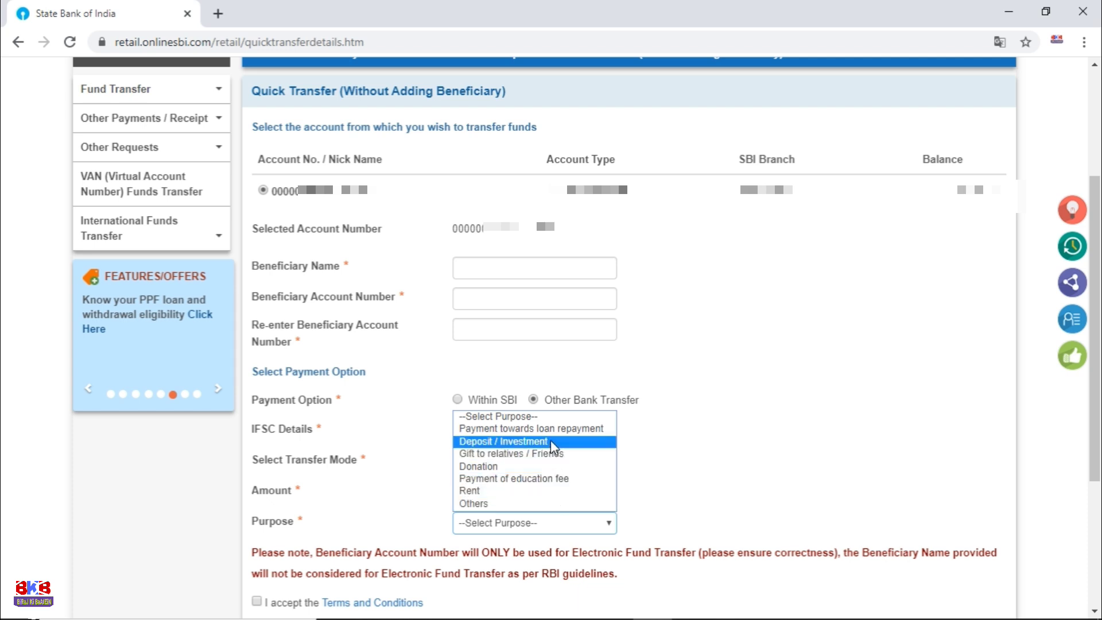
left_click(492, 505)
left_click(676, 524)
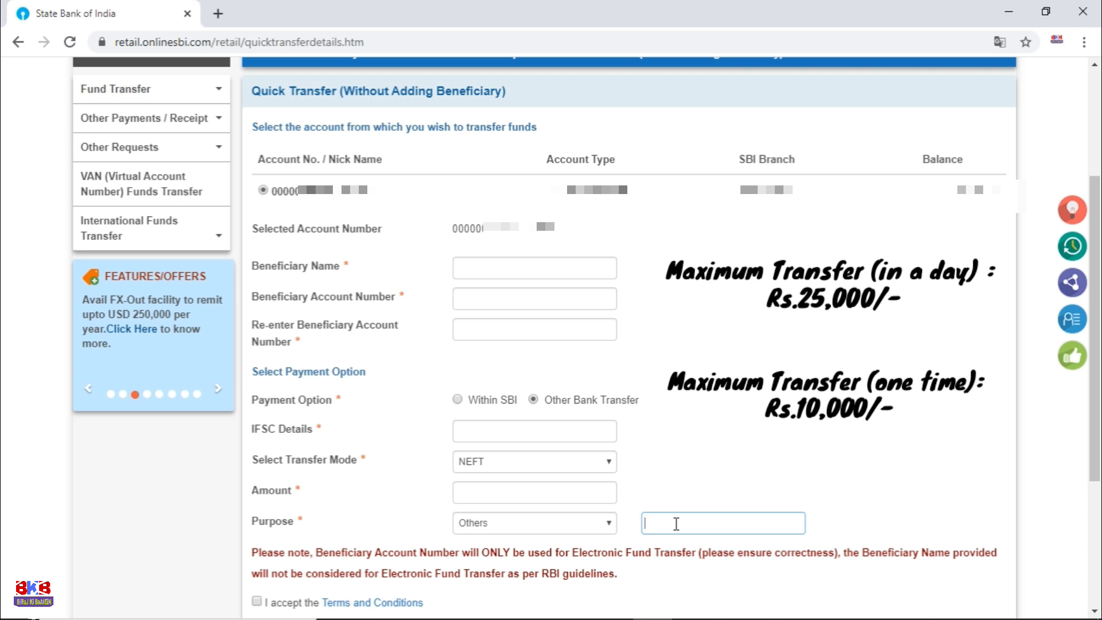
left_click(1095, 612)
left_click(1094, 612)
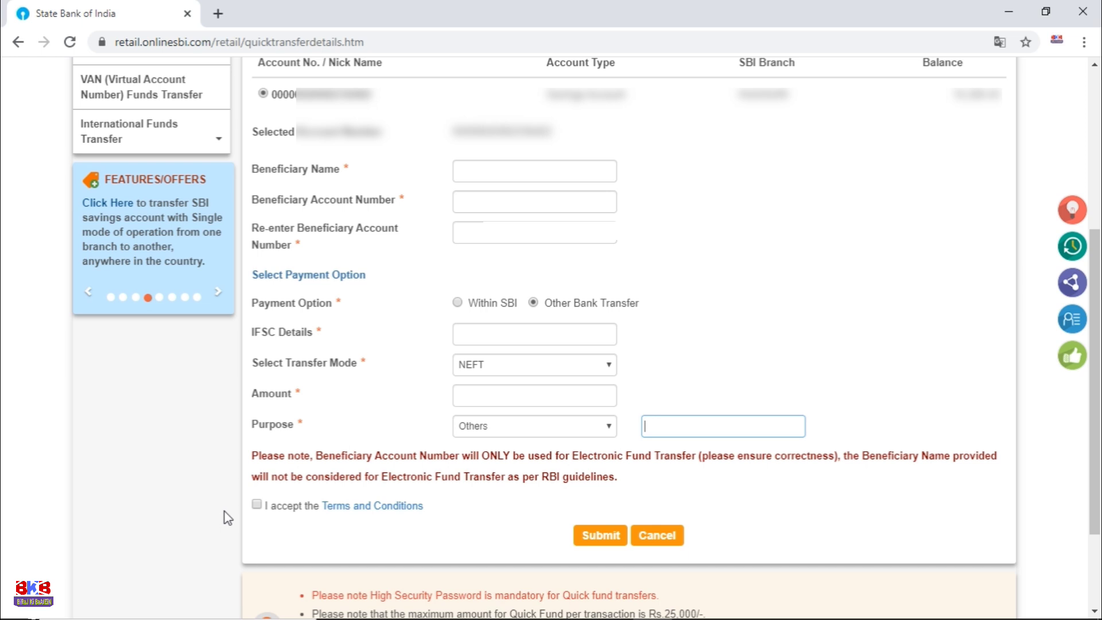
left_click(257, 504)
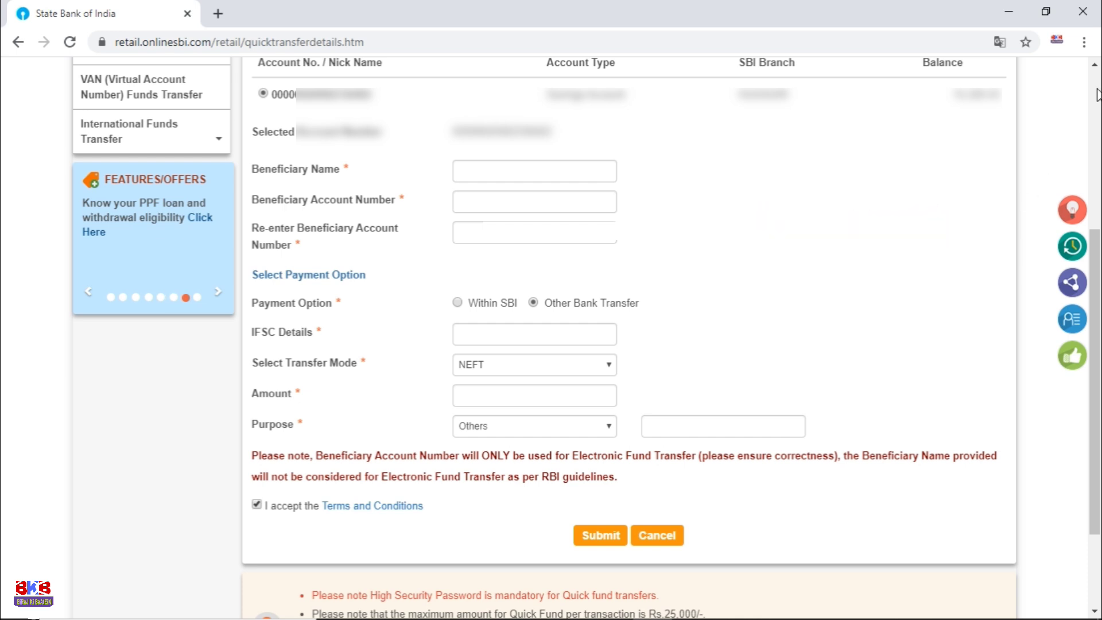
scroll(1097, 95, "up", 5)
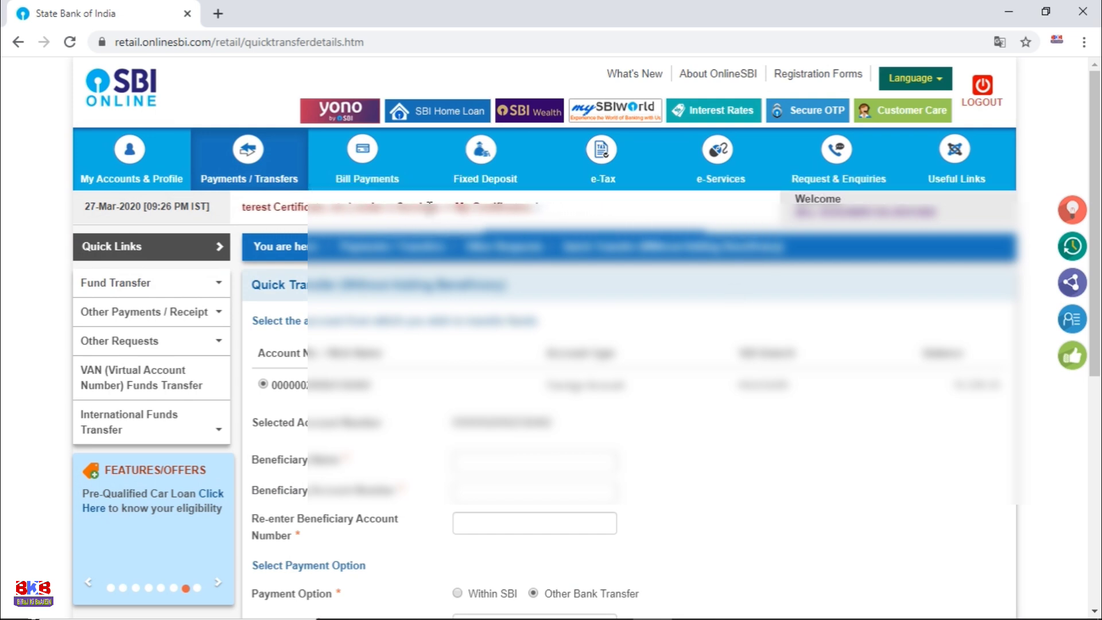
Step: From Payments / Transfers, open Add & Manage Beneficiary, which prompts for the profile password
left_click(249, 174)
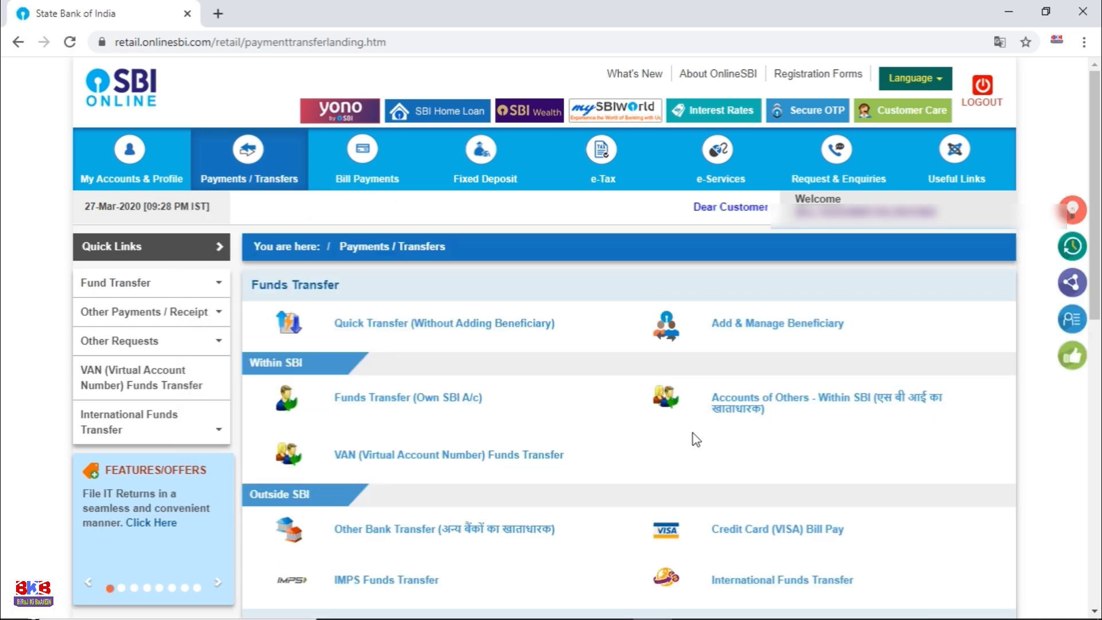
left_click(759, 333)
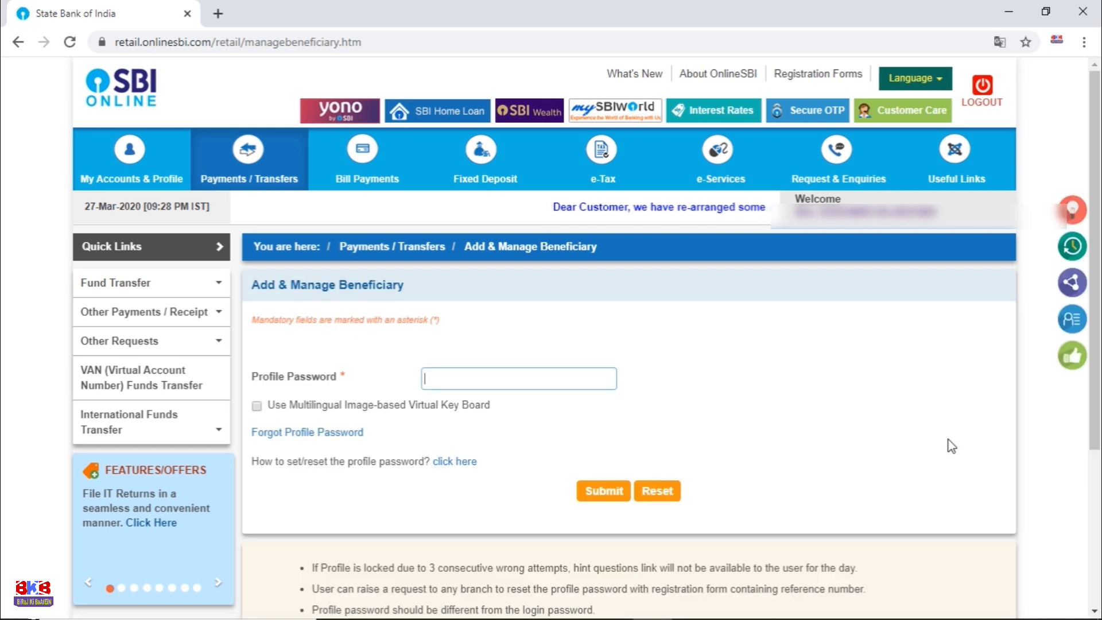
Step: Enter the profile password and submit it for verification
left_click(475, 373)
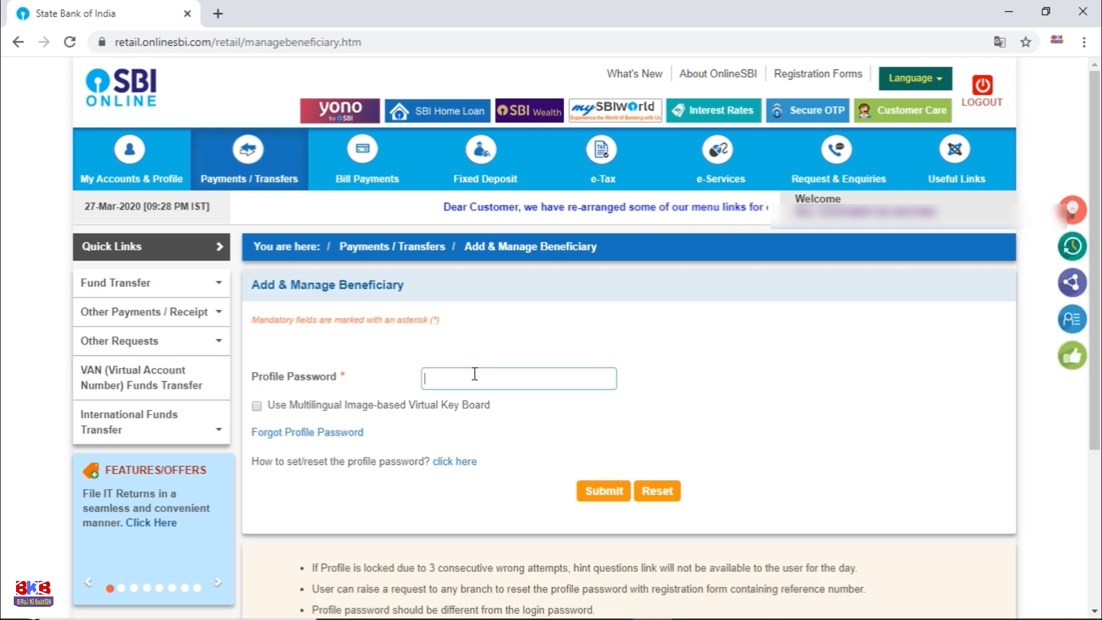
type("**********")
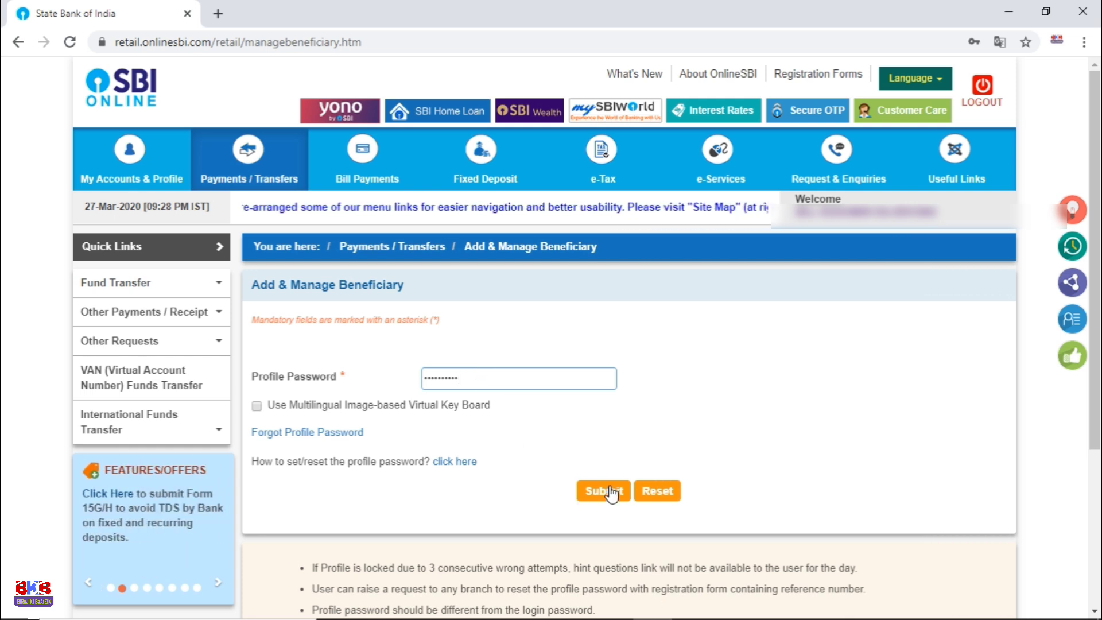
left_click(612, 492)
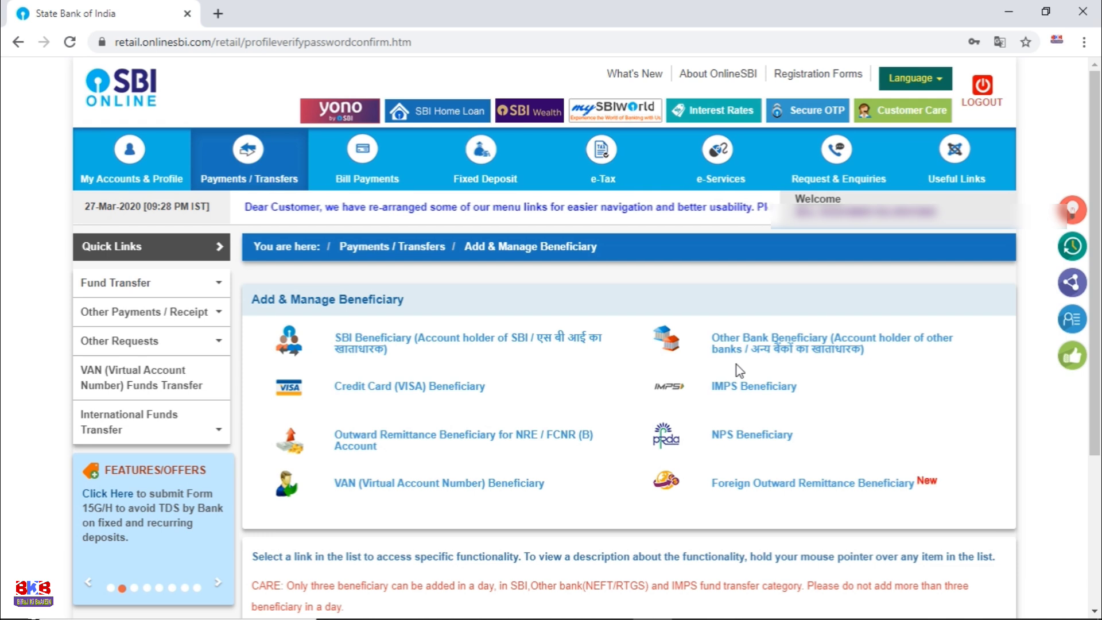
Step: Open the Add Inter Bank Beneficiary form and move to the Confirm Account Number field
left_click(775, 361)
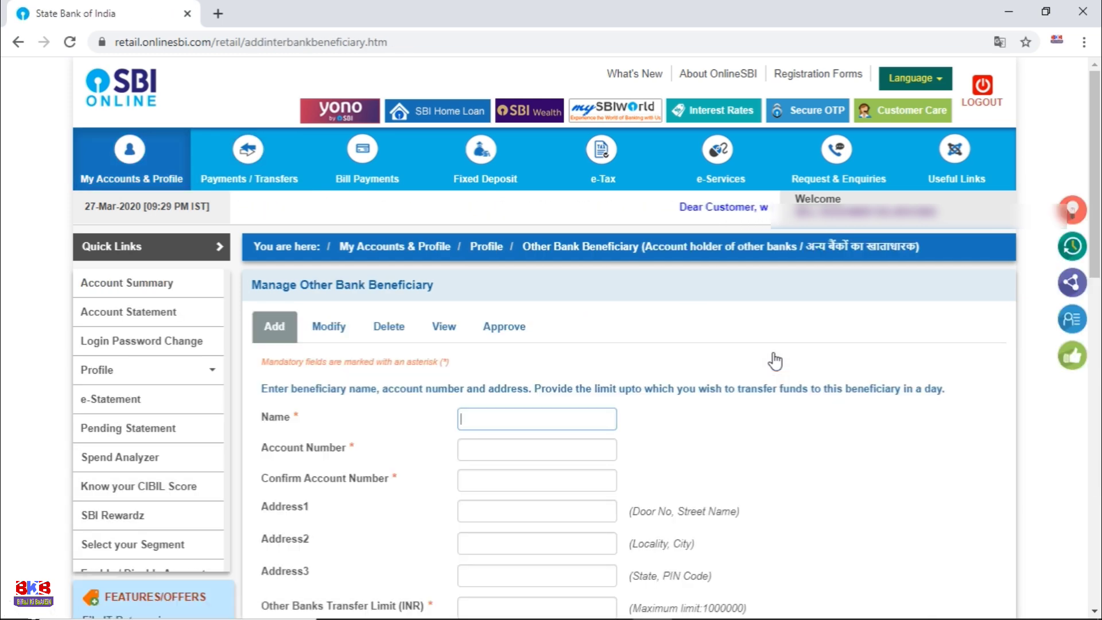
left_click(1092, 612)
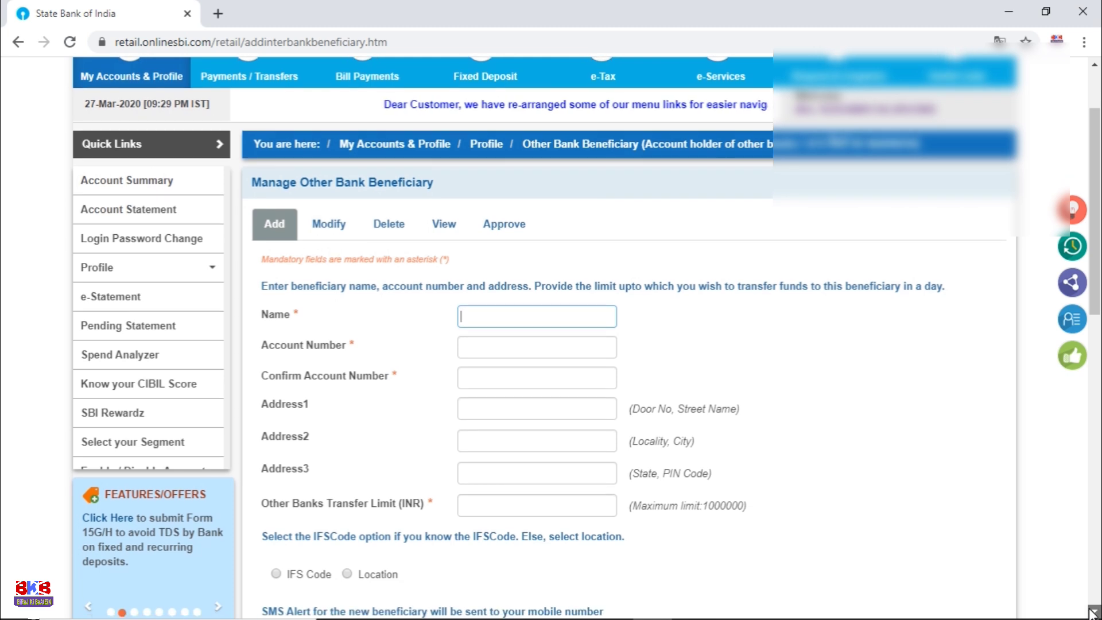
left_click(1093, 612)
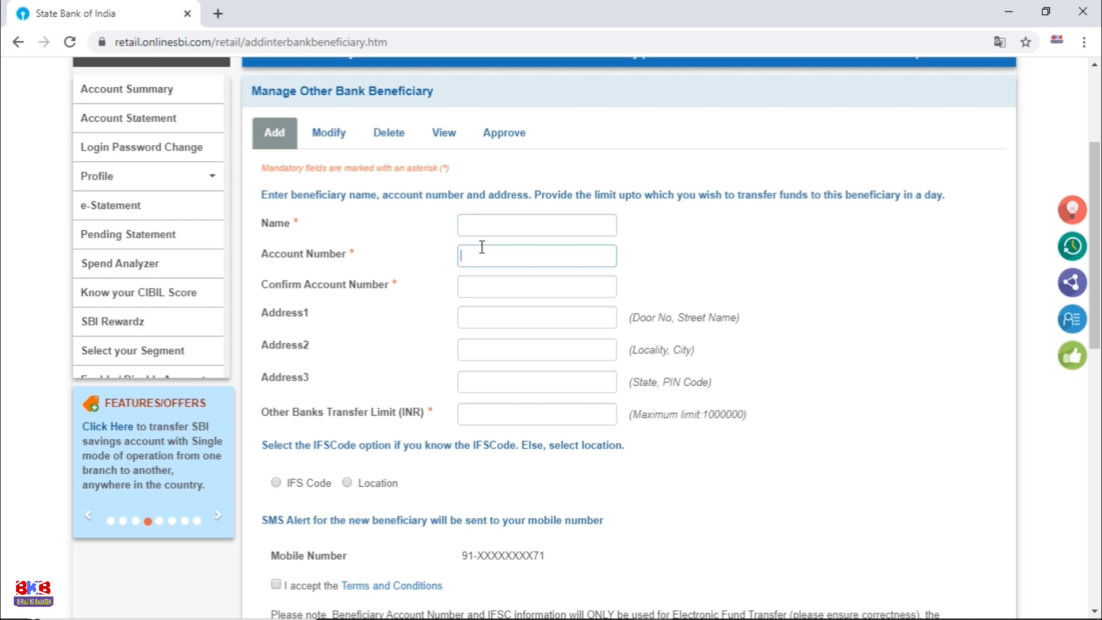
left_click(483, 289)
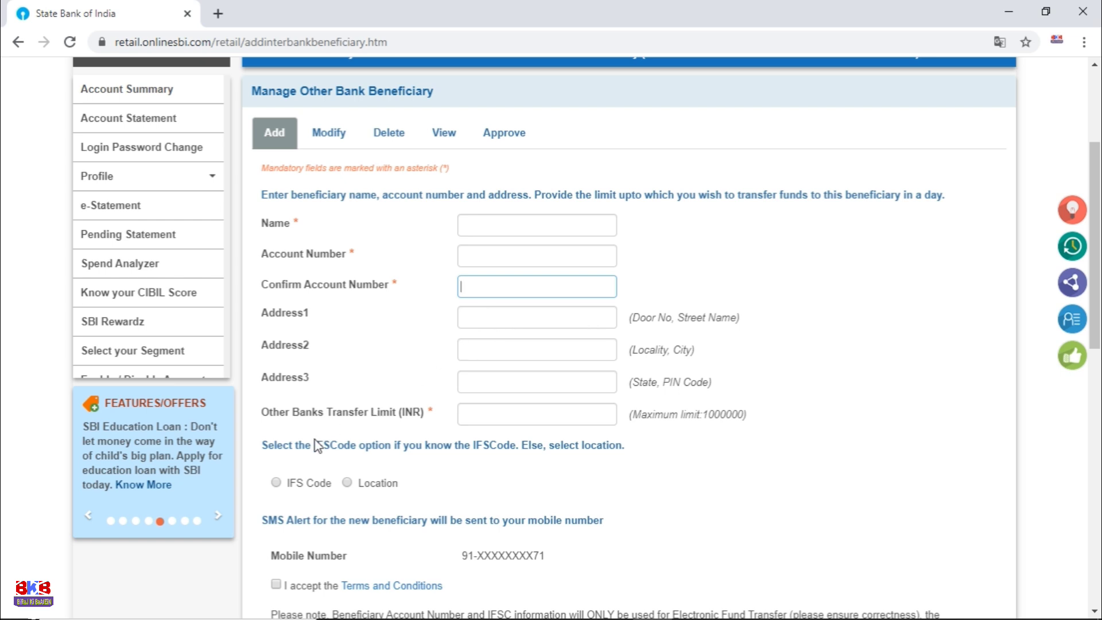
Step: Choose IFS Code to identify the bank and accept the Terms and Conditions
left_click(276, 483)
left_click(513, 519)
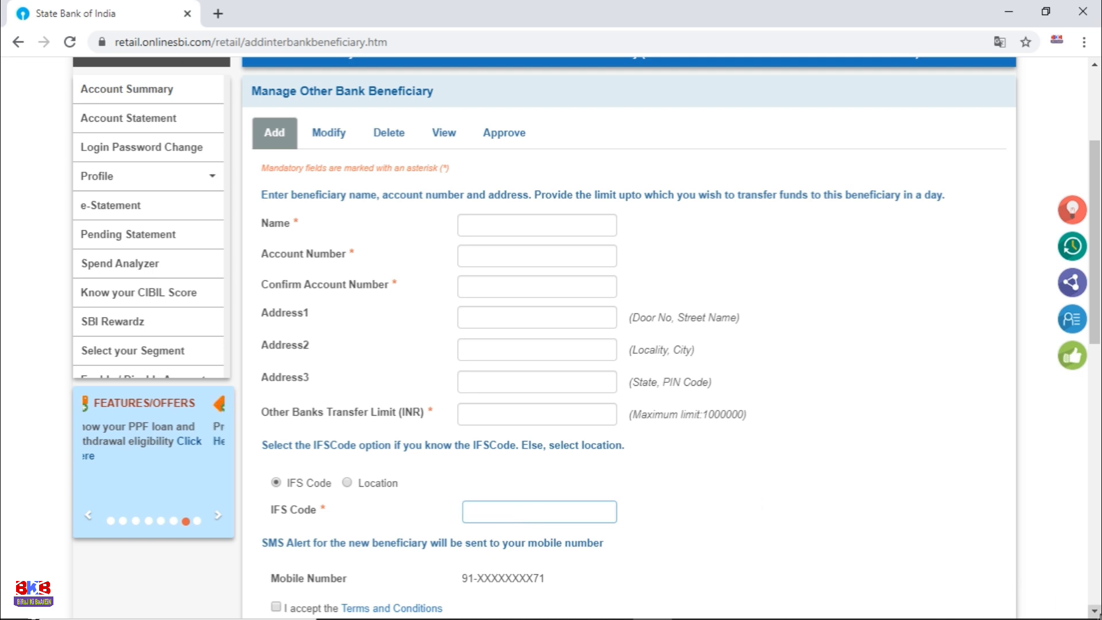
scroll(1094, 612, "down", 2)
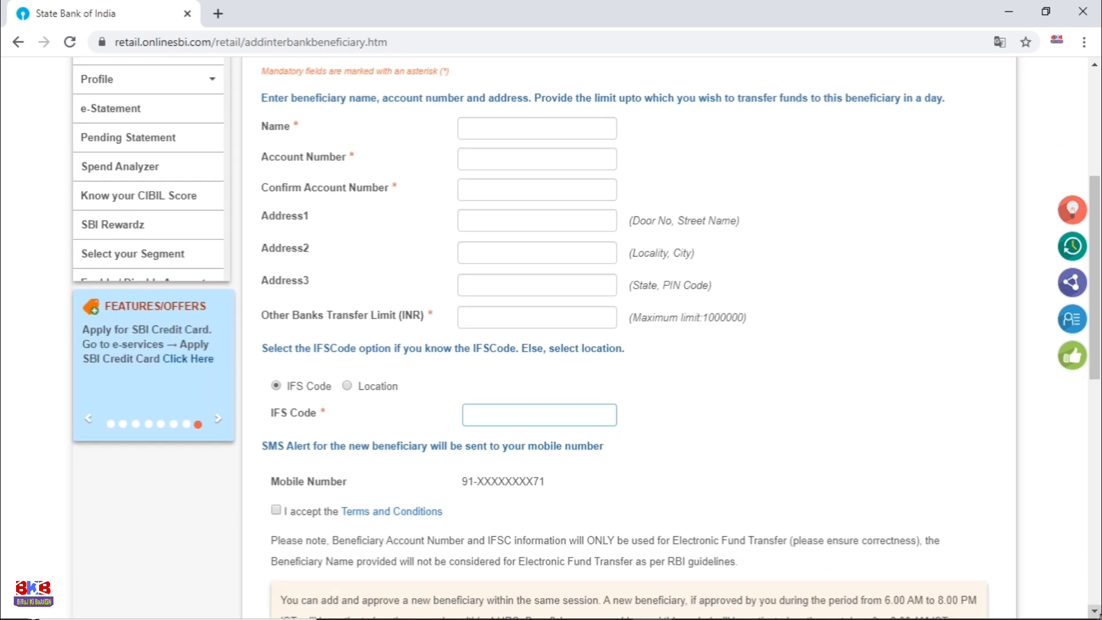
scroll(481, 445, "down", 3)
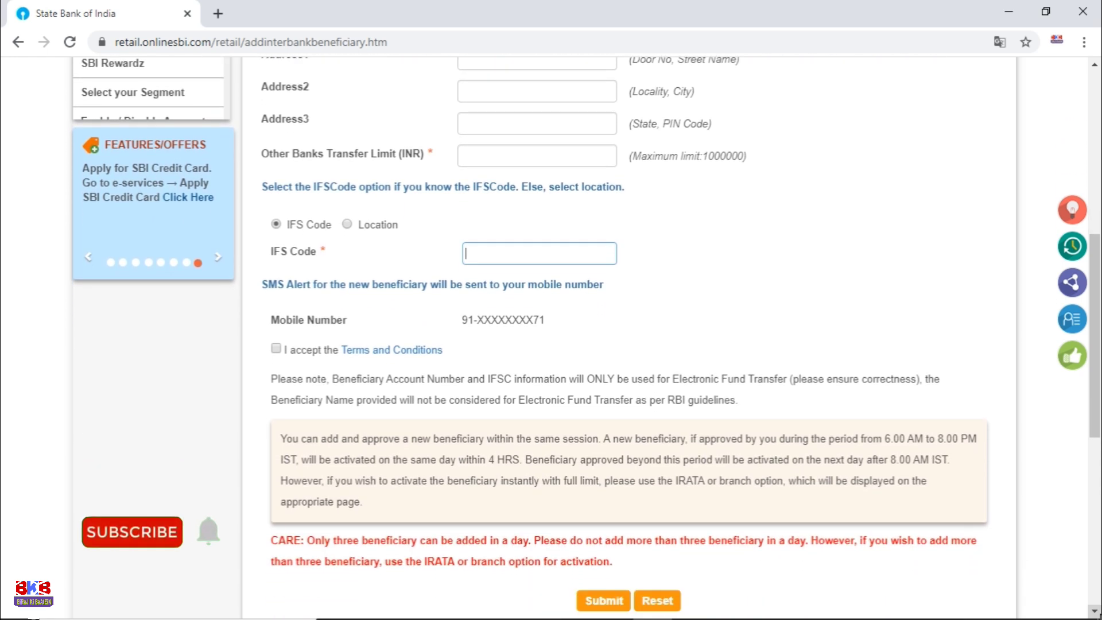
left_click(276, 349)
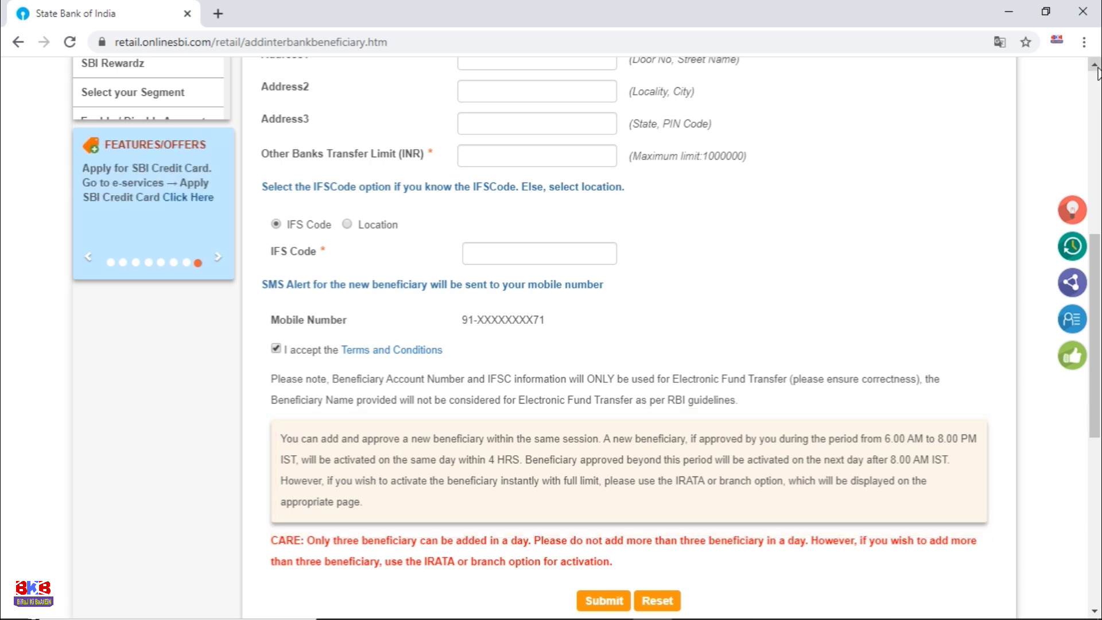
left_click(1097, 70)
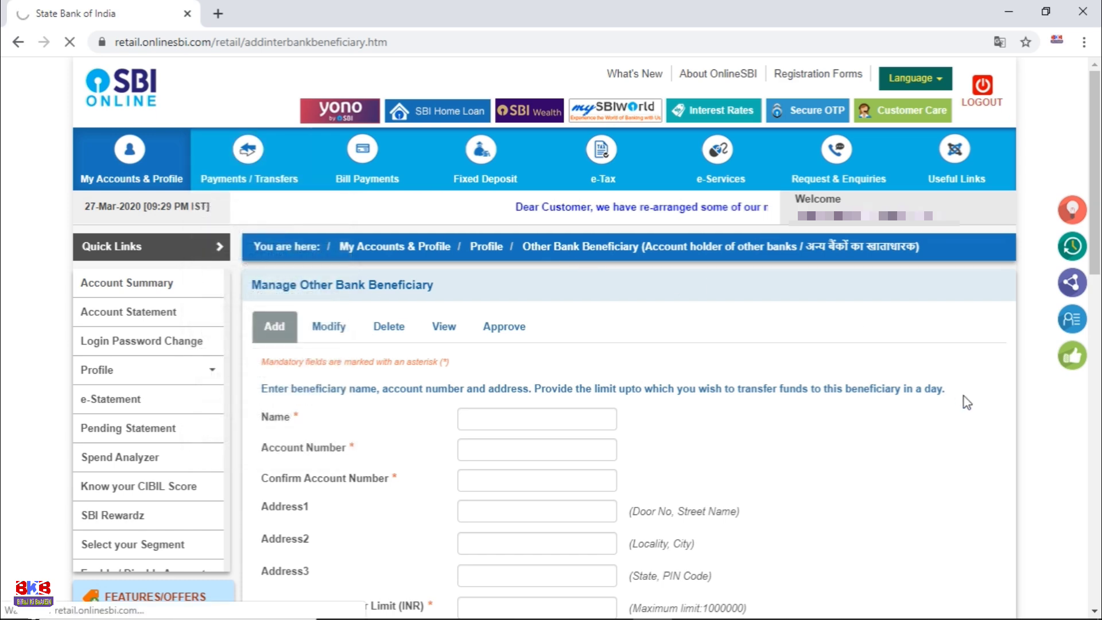
Step: Open Other Bank Transfer, select NEFT as the transaction type, and proceed
left_click(1095, 612)
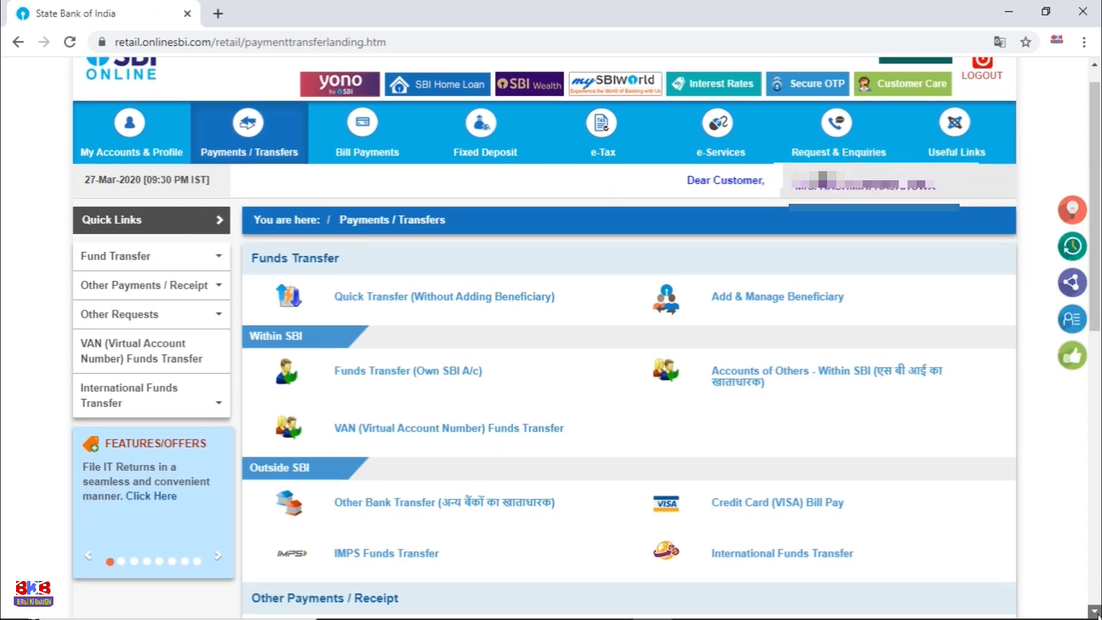
left_click(426, 499)
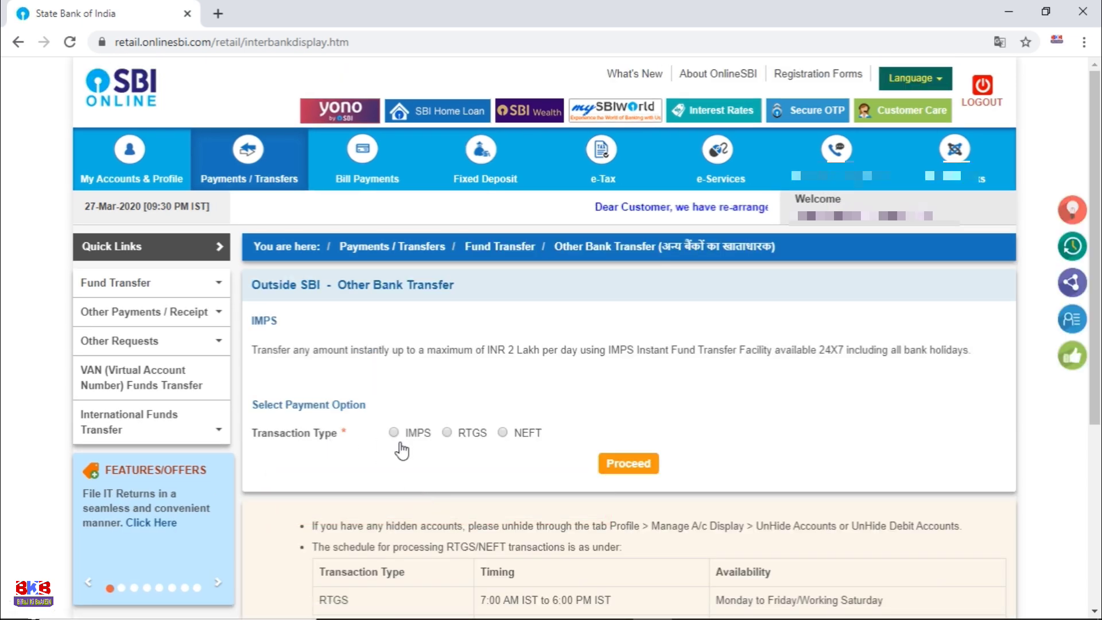
mouse_move(465, 446)
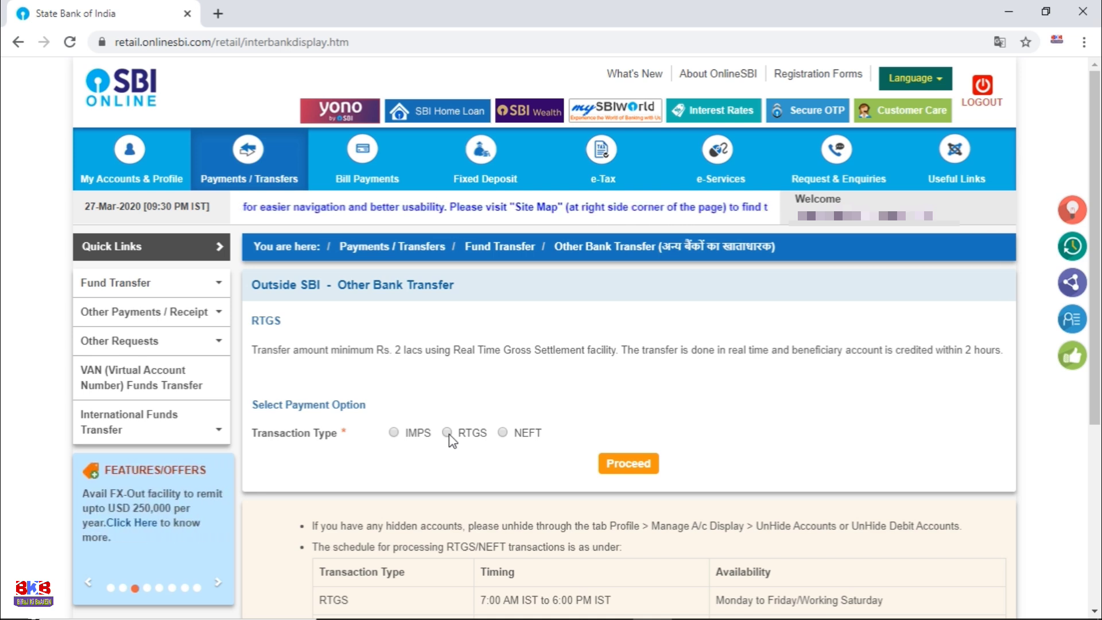
left_click(503, 433)
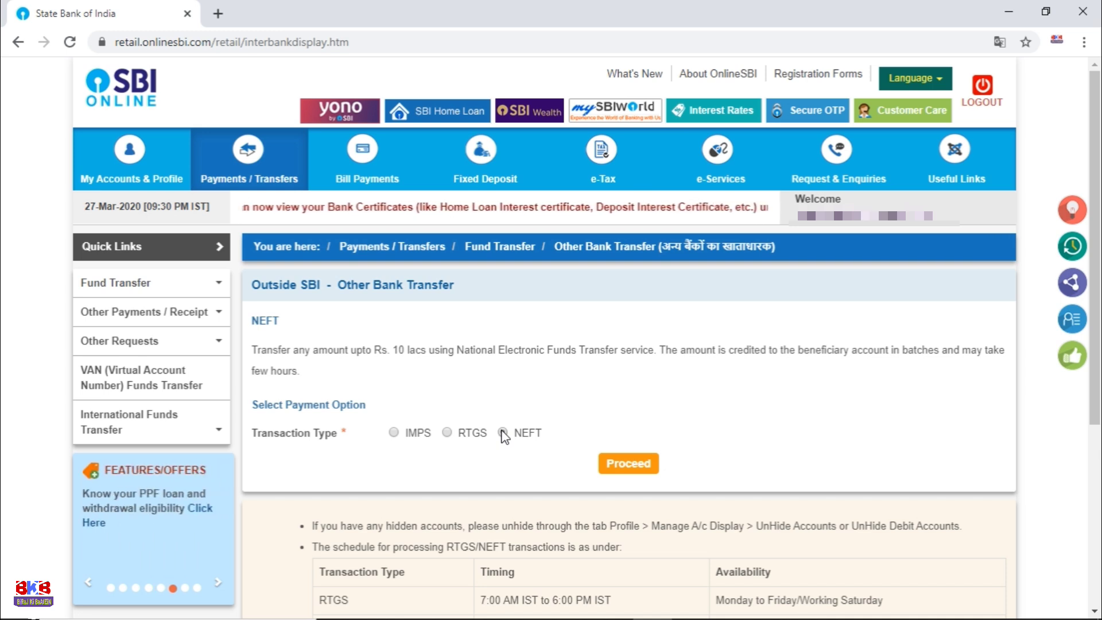
left_click(503, 434)
left_click(628, 464)
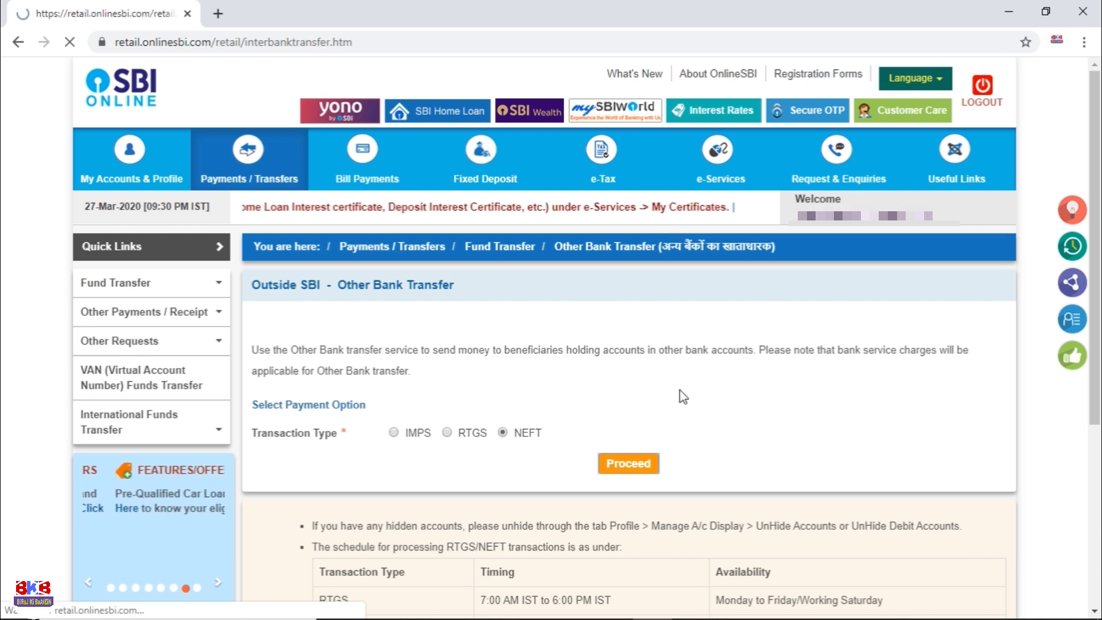